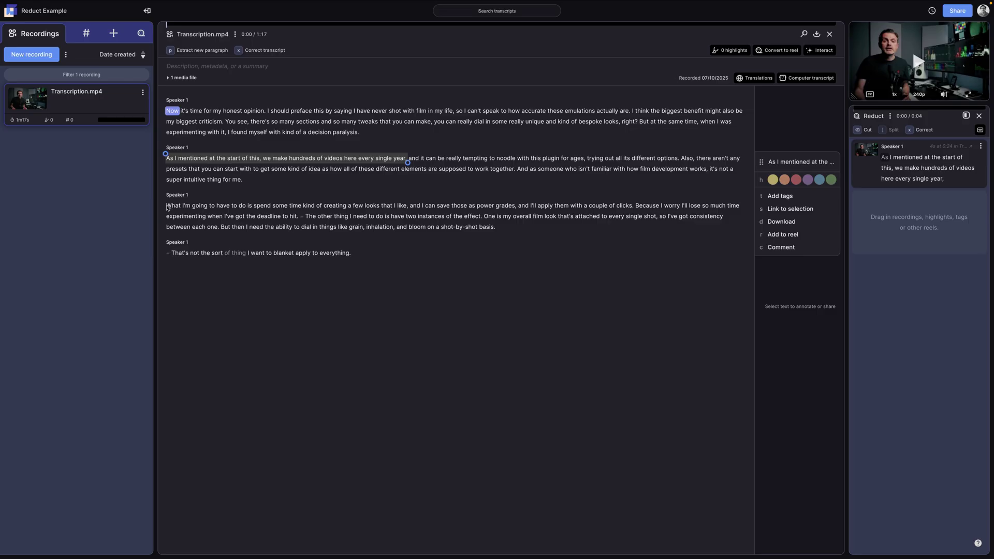
Add the paragraph beginning "What I'm going to have to do" to the Reduct reel
{"action": "left_click_drag", "start_coordinate": [166, 206], "coordinate": [299, 218]}
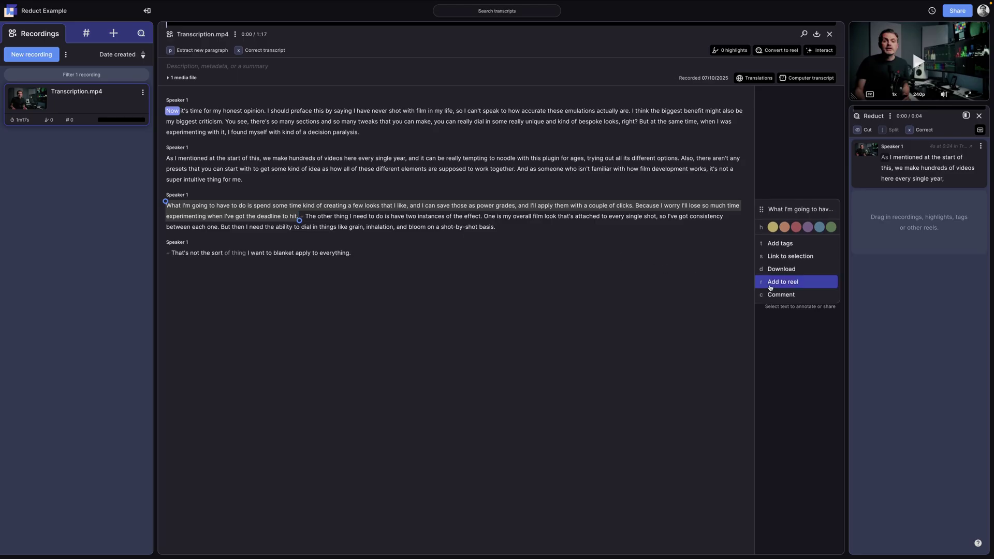
{"action": "left_click", "coordinate": [777, 282]}
{"action": "left_click", "coordinate": [776, 323]}
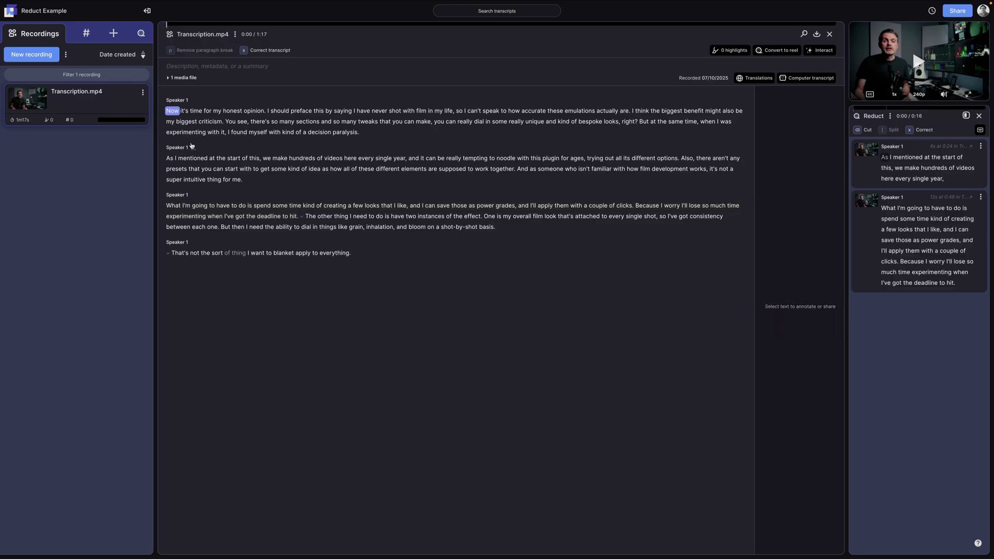
Open the Reduct reel from the Reels list and bring up its export options
{"action": "left_click", "coordinate": [141, 34]}
{"action": "left_click", "coordinate": [82, 95]}
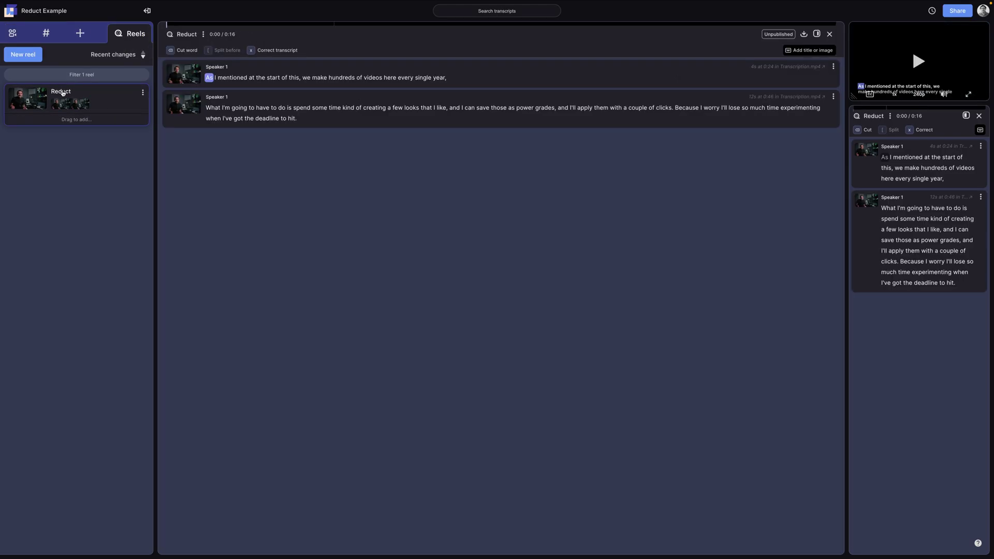
{"action": "left_click", "coordinate": [805, 35]}
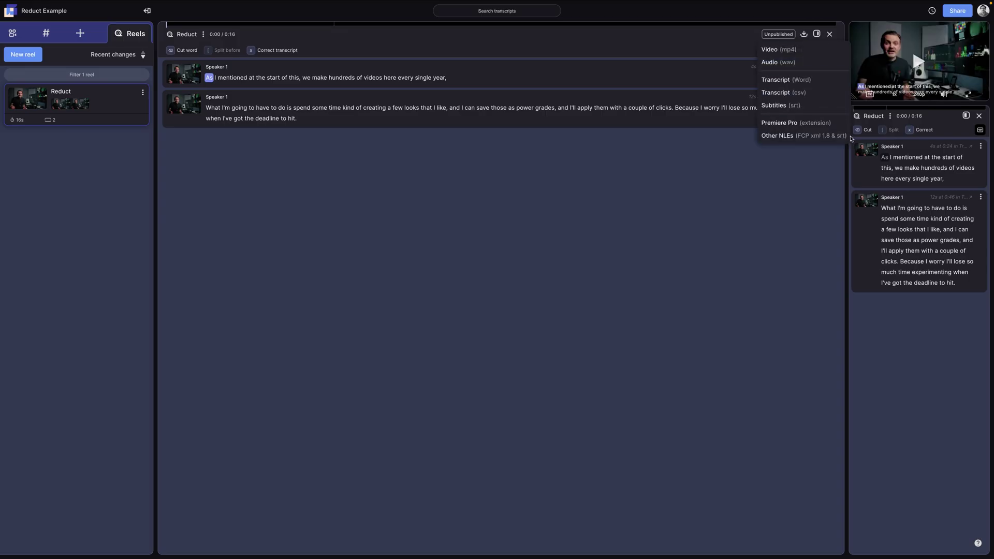
Import Reduct.fcpxml from the XML folder and confirm loading it as a timeline
{"action": "left_click", "coordinate": [824, 135]}
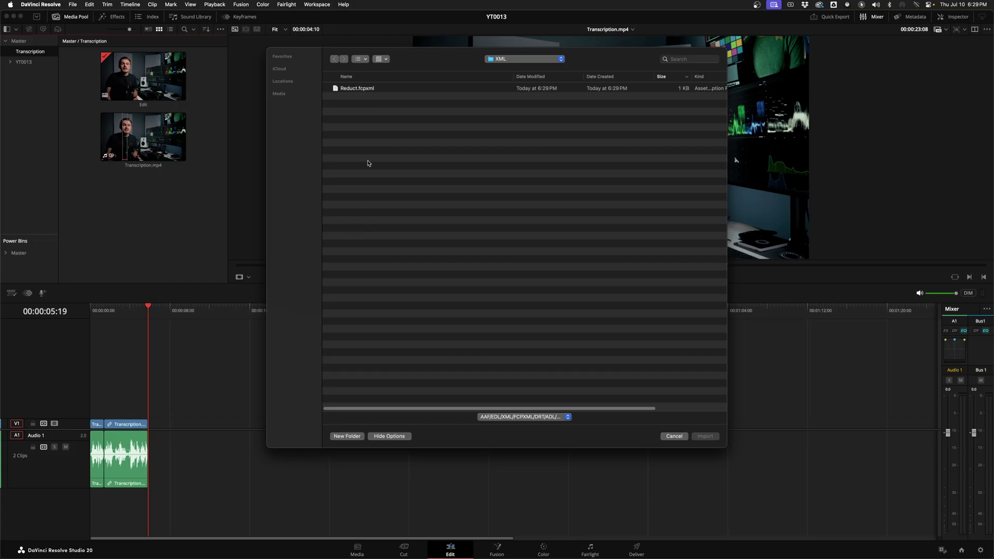
{"action": "left_click", "coordinate": [705, 436]}
{"action": "left_click", "coordinate": [612, 400]}
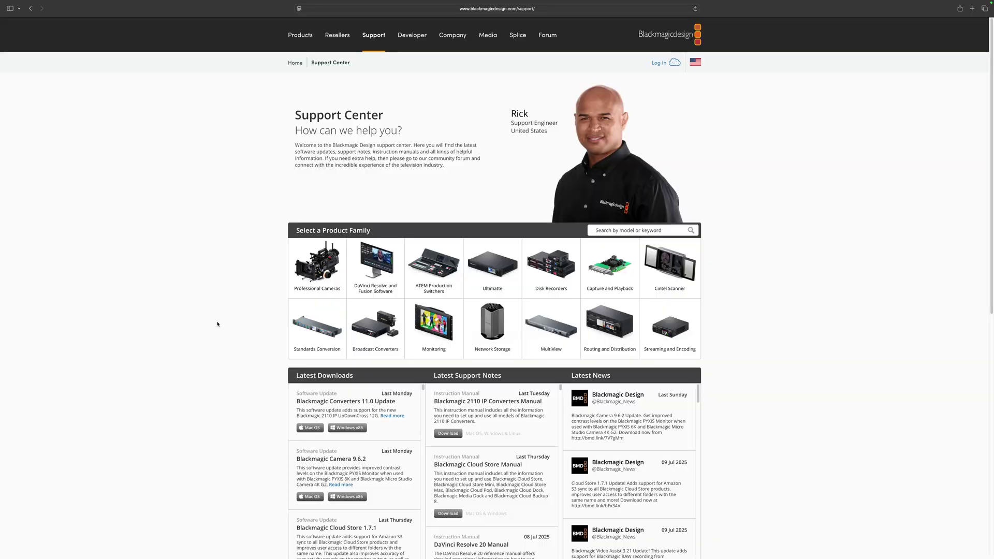
Show DaVinci Resolve and Fusion Software downloads, scrolling to DaVinci Resolve Project Server
{"action": "left_click", "coordinate": [360, 276]}
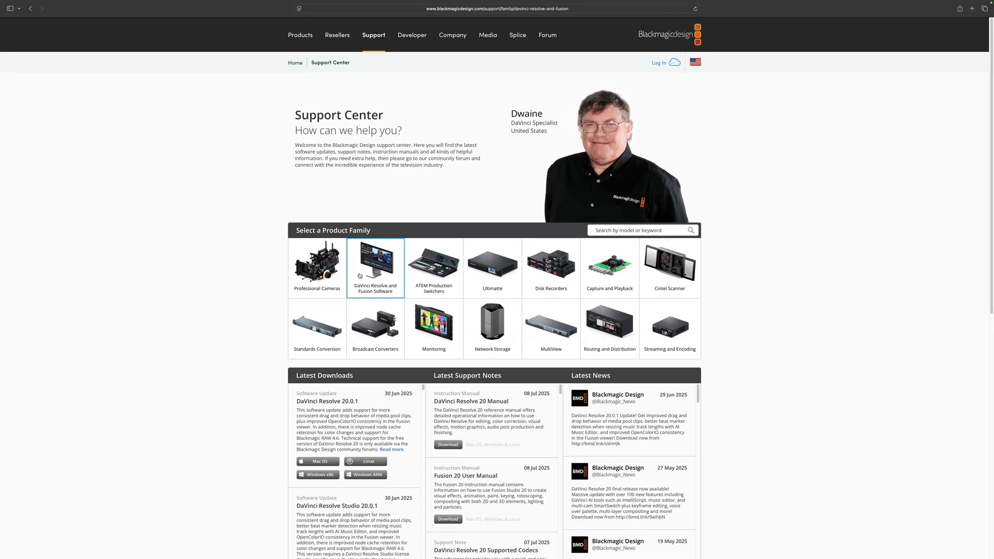
{"action": "scroll", "coordinate": [403, 484], "scroll_direction": "down", "scroll_amount": 3}
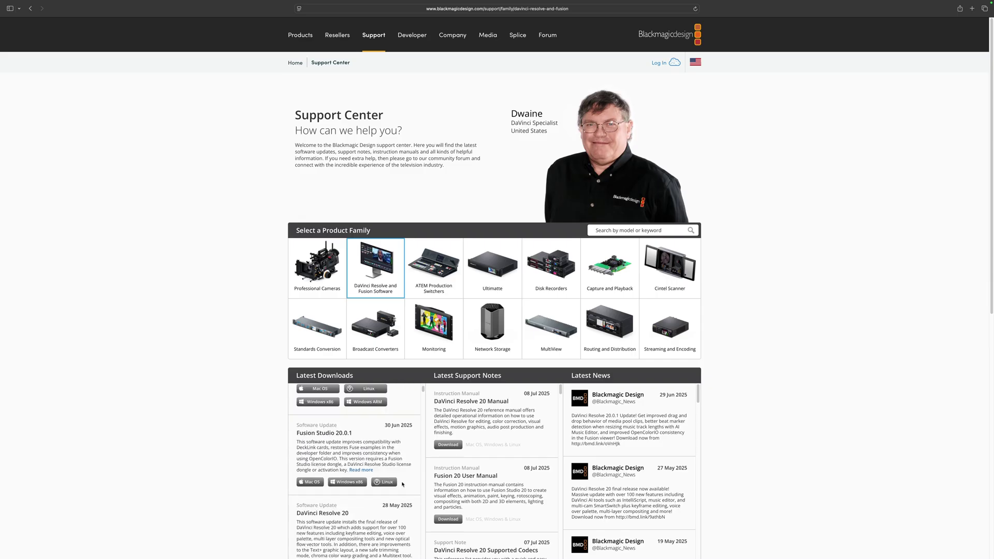
{"action": "scroll", "coordinate": [400, 480], "scroll_direction": "down", "scroll_amount": 8}
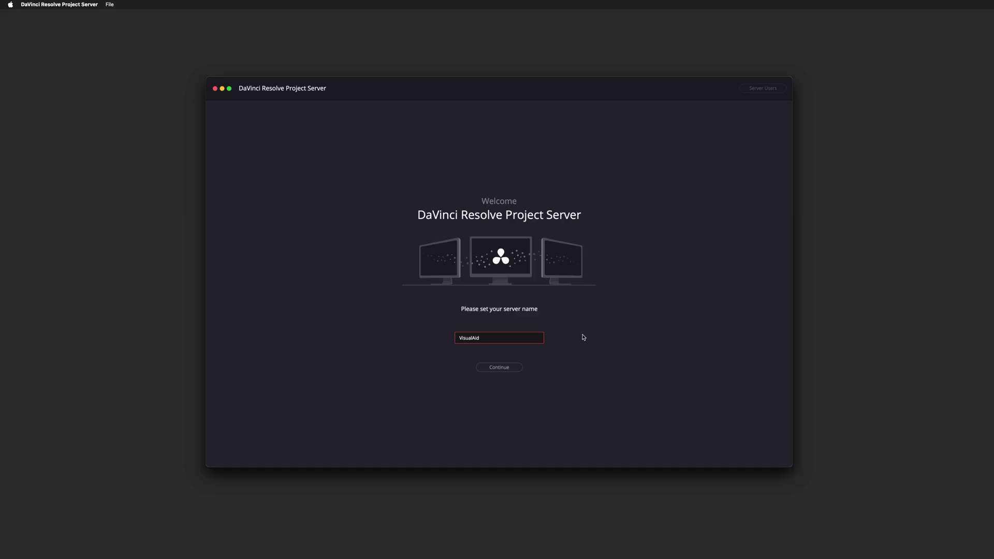
Confirm the server name VisualAid and enter 'admin' as the admin user name
{"action": "left_click", "coordinate": [516, 367]}
{"action": "type", "text": "admin"}
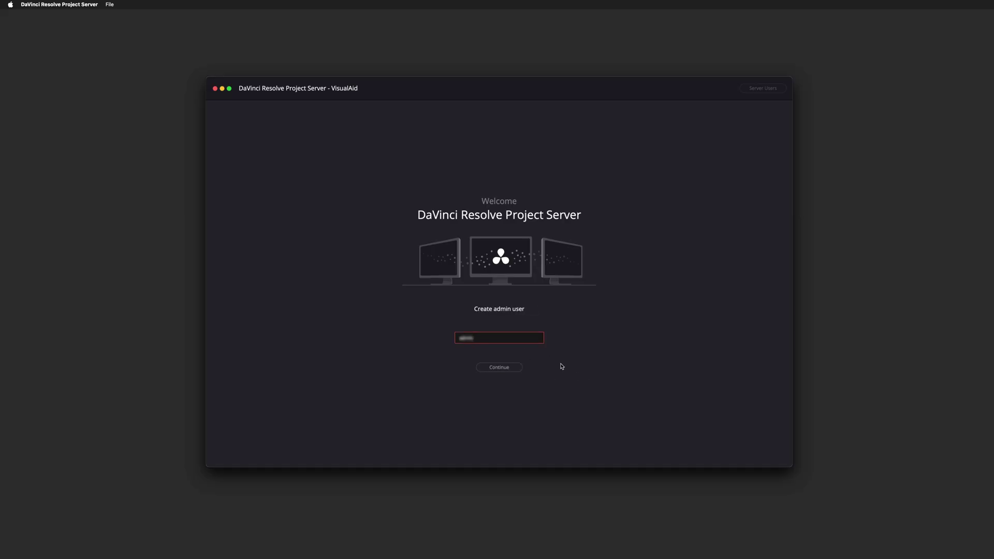
{"action": "left_click", "coordinate": [500, 368]}
Set and verify the admin password, then continue to project library setup
{"action": "left_click", "coordinate": [504, 331]}
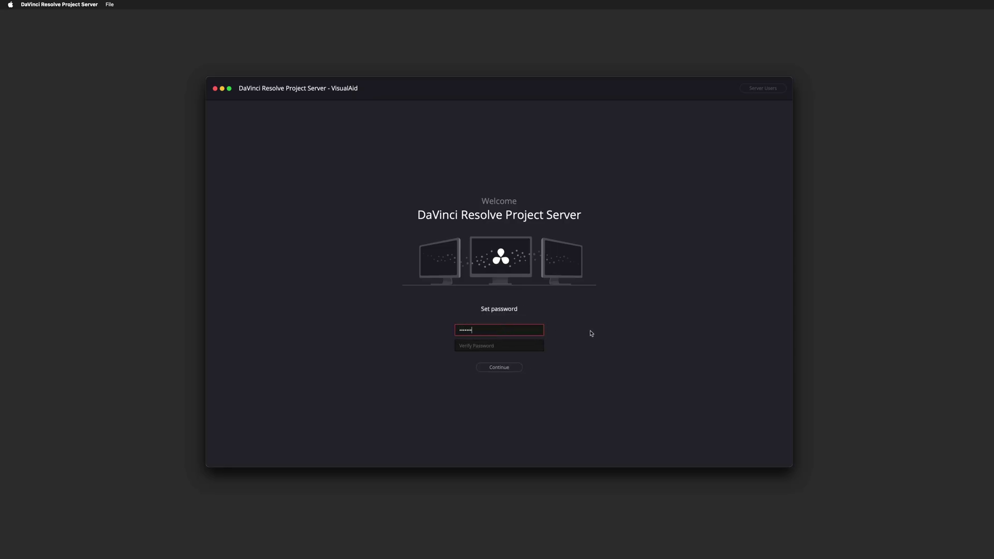
{"action": "key", "text": "Tab"}
{"action": "type", "text": "***"}
{"action": "key", "text": "Return"}
{"action": "type", "text": "Y"}
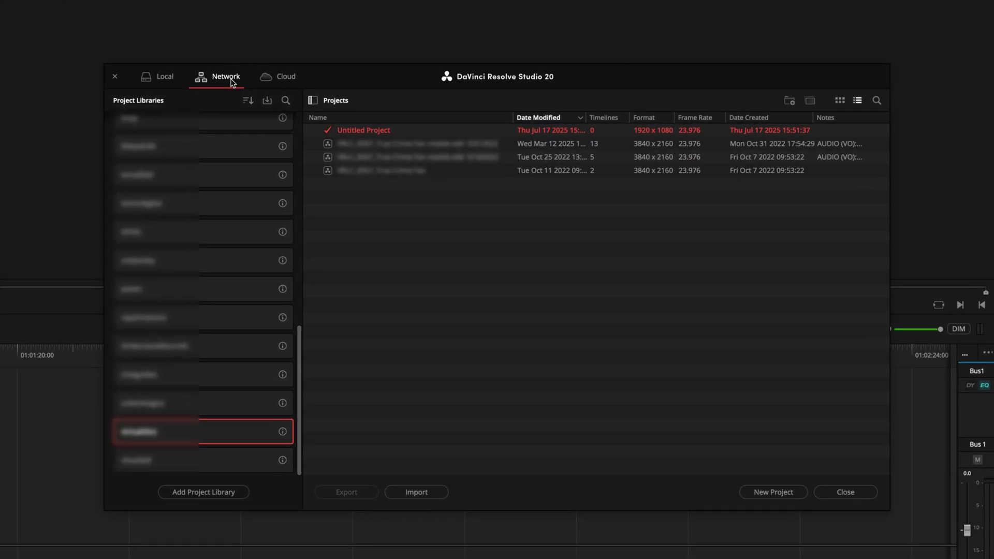
Connect the existing YouTube network project library with its location, username and password
{"action": "left_click", "coordinate": [236, 496]}
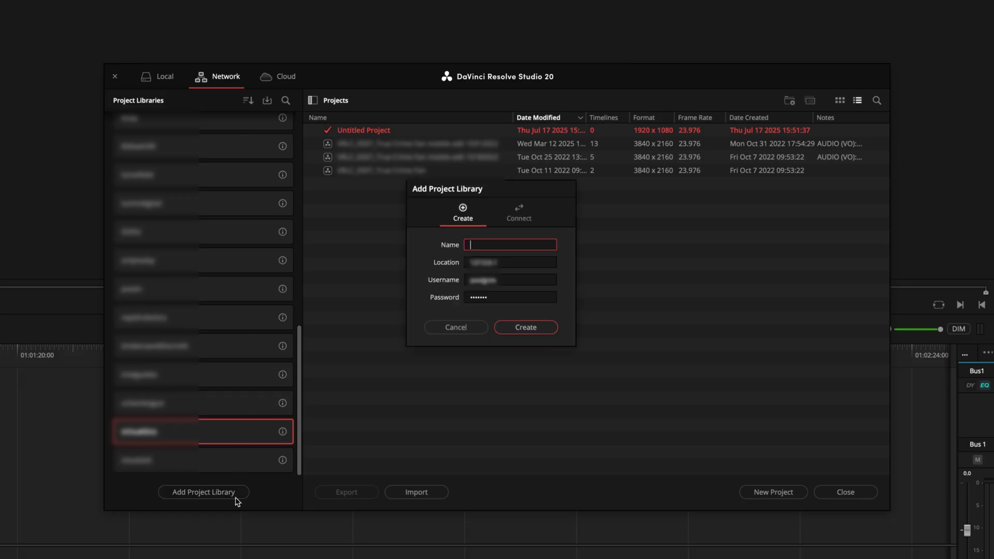
{"action": "left_click", "coordinate": [519, 213]}
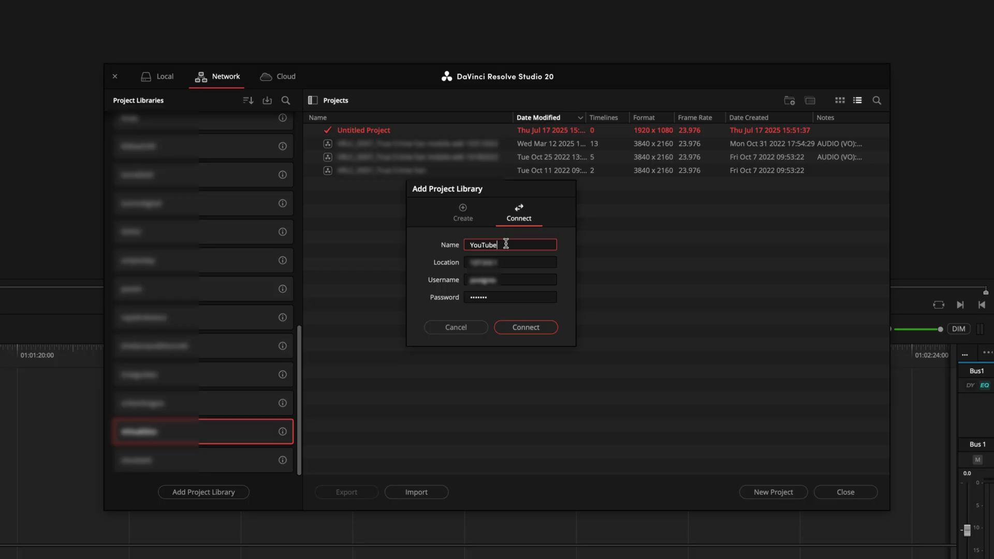
{"action": "key", "text": "Tab"}
{"action": "key", "text": "Tab"}
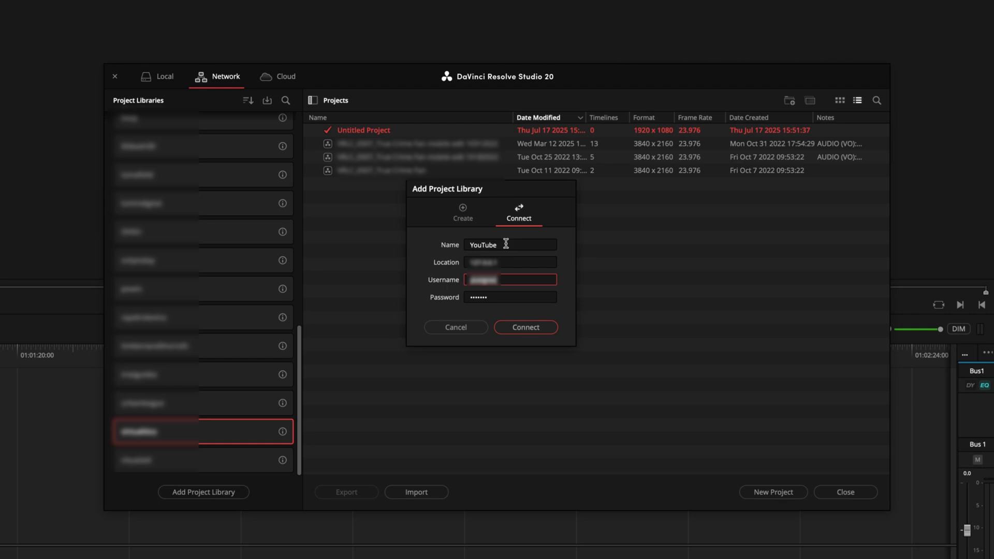
{"action": "type", "text": "an"}
{"action": "key", "text": "Tab"}
{"action": "type", "text": "a"}
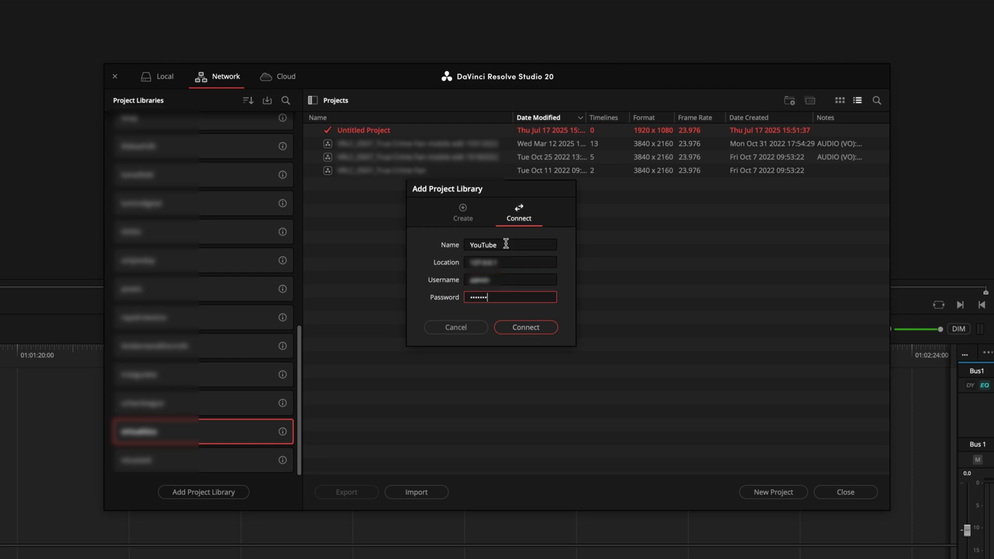
{"action": "left_click", "coordinate": [526, 327]}
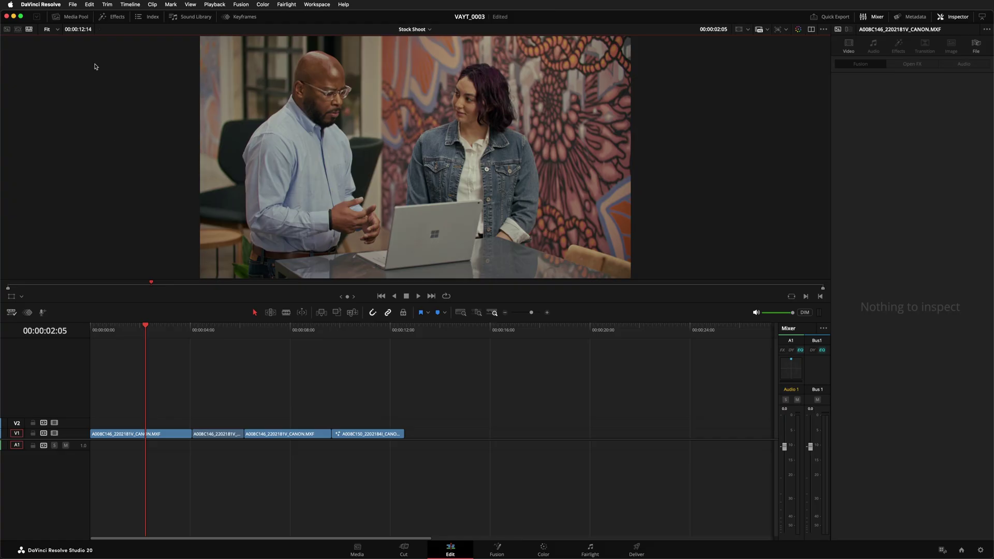
Turn on Multiple User Collaboration for VAYT_0003 and reopen the Project Manager
{"action": "left_click", "coordinate": [73, 4]}
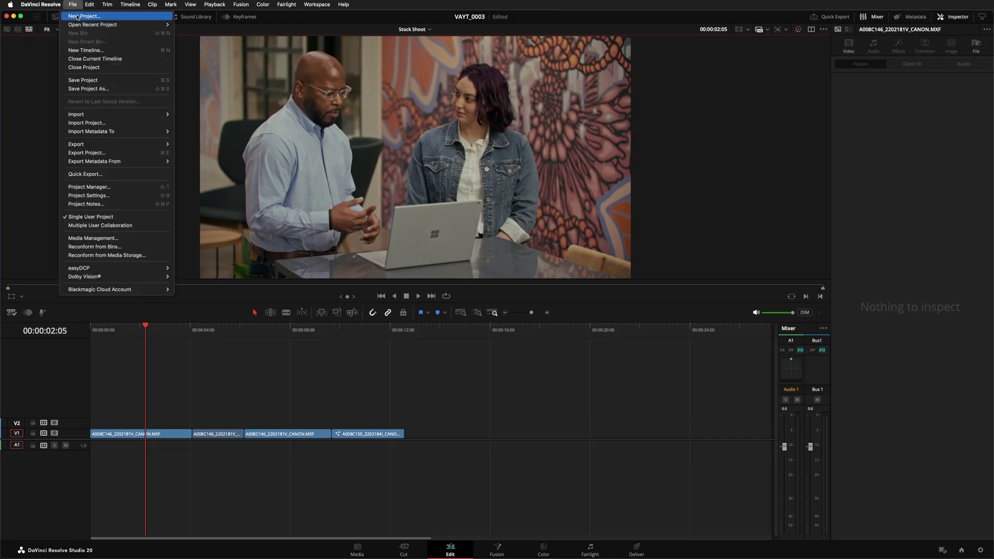
{"action": "left_click", "coordinate": [143, 225]}
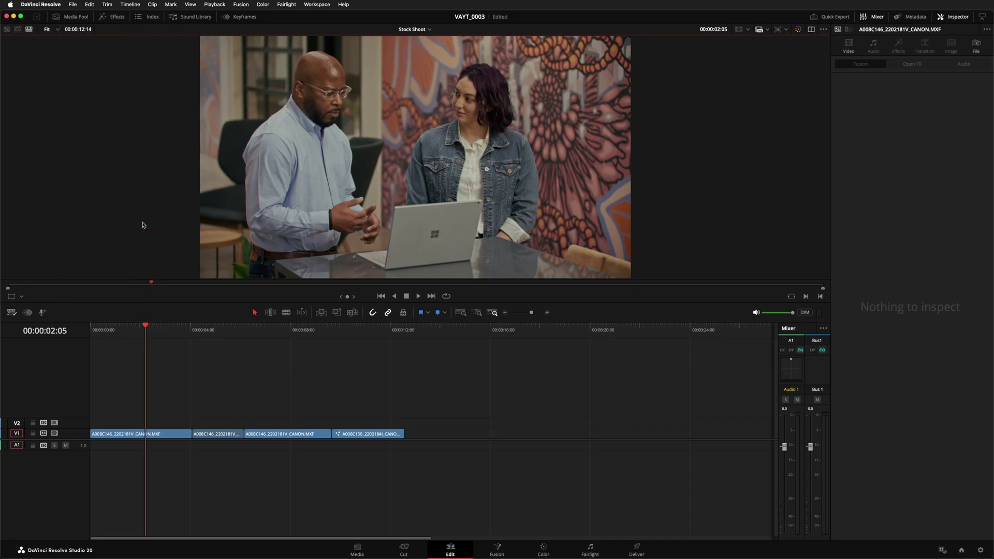
{"action": "left_click", "coordinate": [962, 550]}
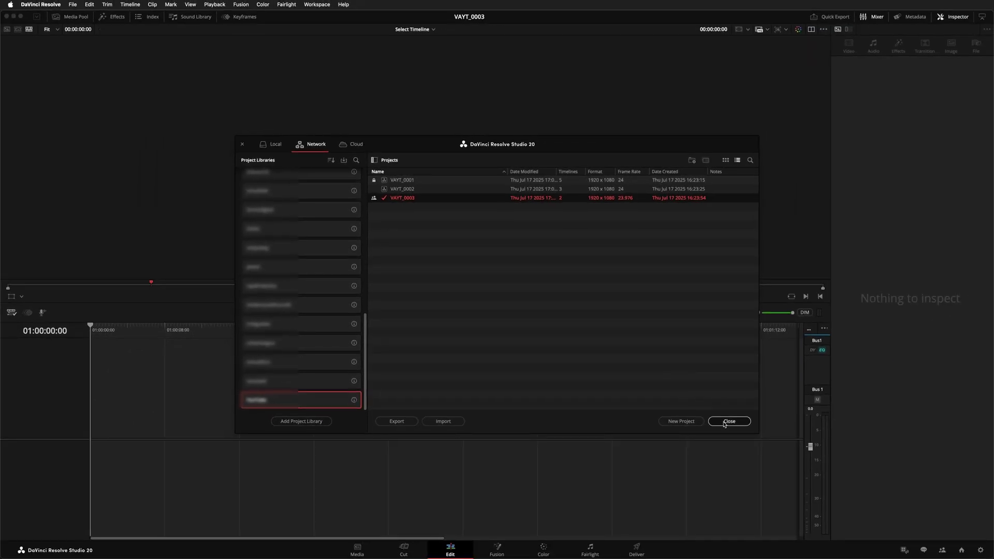
Close the Project Manager to return to VAYT_0003's Edit page
{"action": "left_click", "coordinate": [729, 422]}
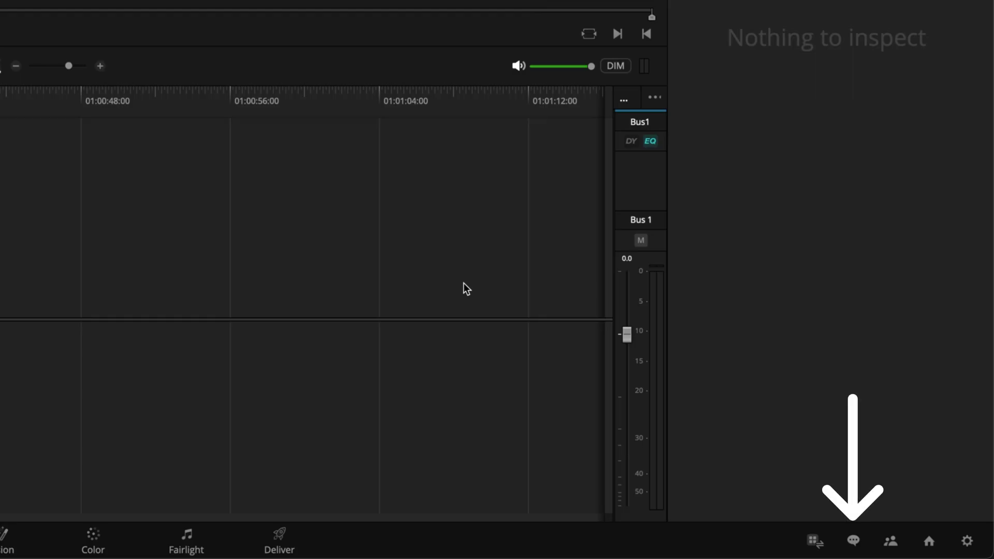
In the project members list, rename your own entry and set its avatar colour to green
{"action": "left_click", "coordinate": [891, 542]}
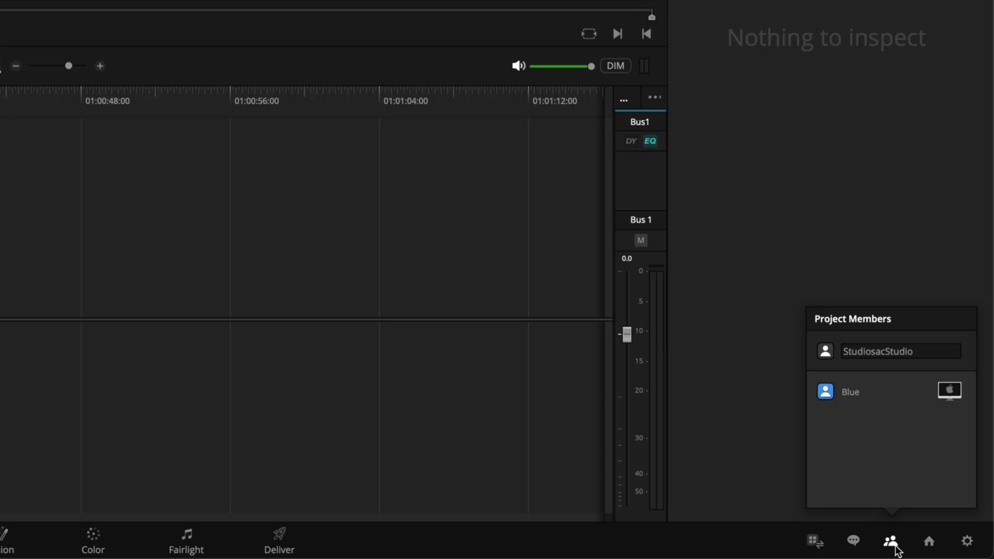
{"action": "double_click", "coordinate": [928, 352]}
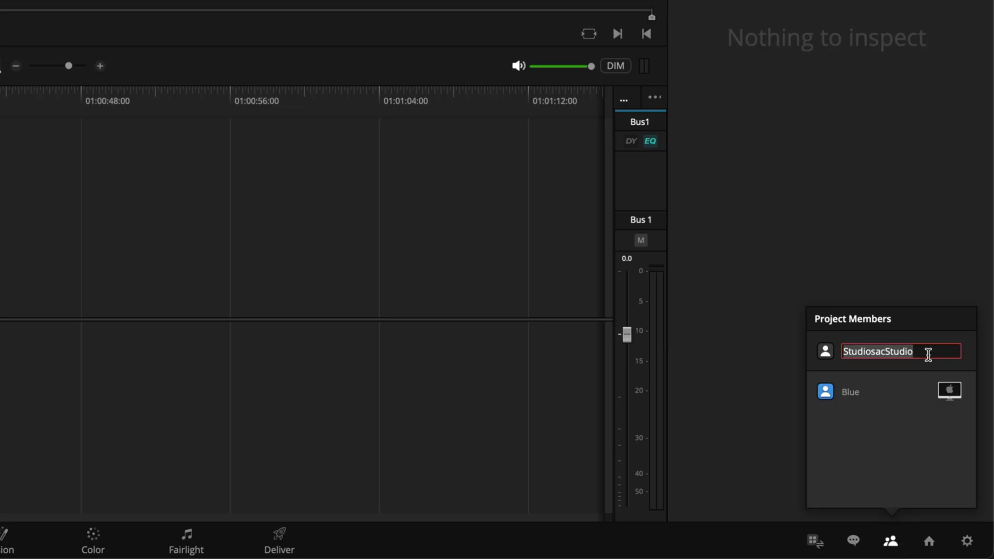
{"action": "type", "text": "Thom"}
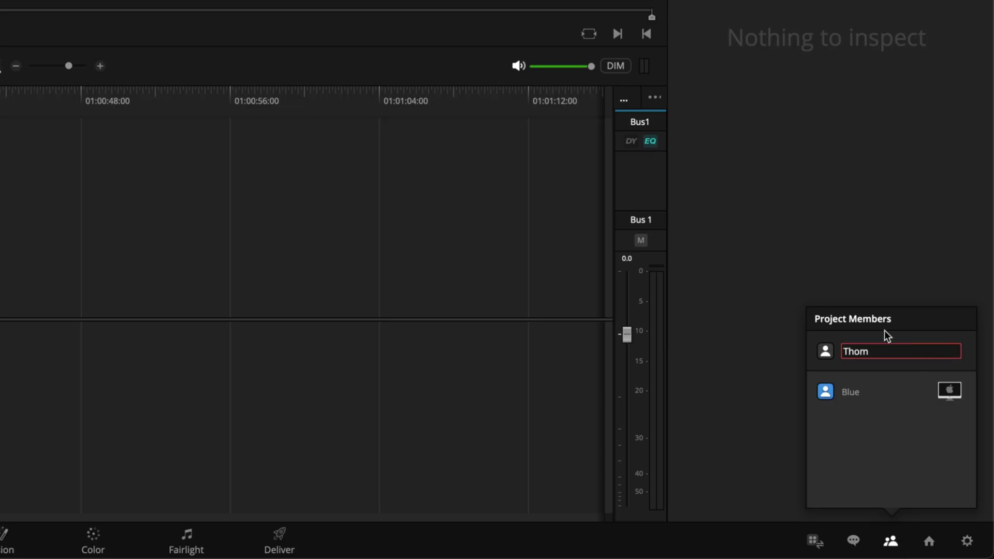
{"action": "left_click", "coordinate": [826, 351]}
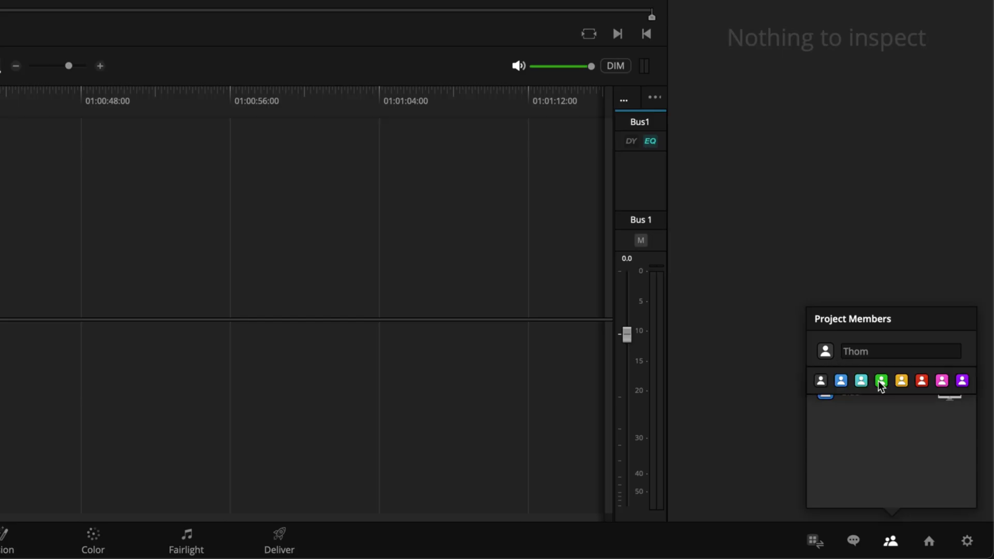
{"action": "left_click", "coordinate": [881, 381]}
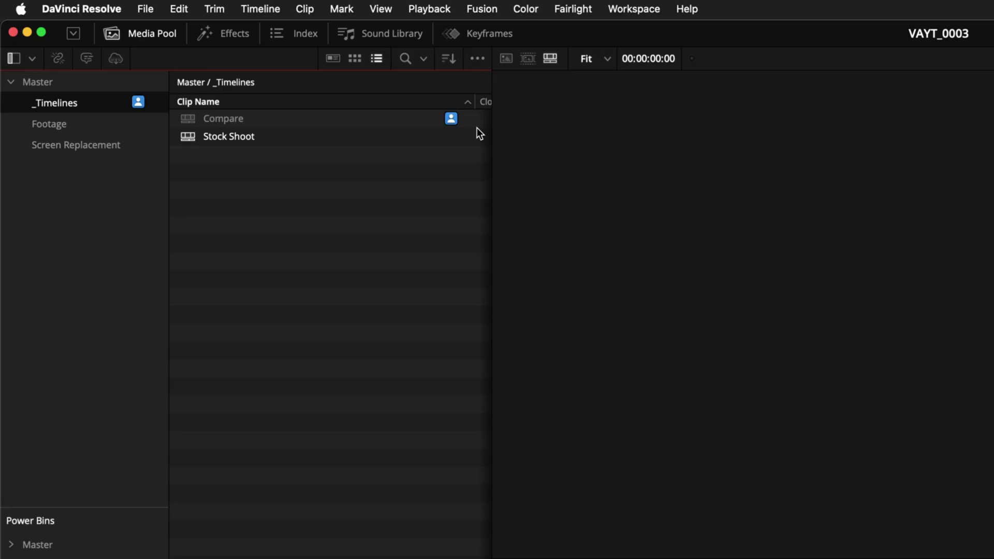
Open the Compare timeline, select its Drone_Portland-Sign_03.mov clip, and show the Screen Replacement bin
{"action": "left_click", "coordinate": [474, 123]}
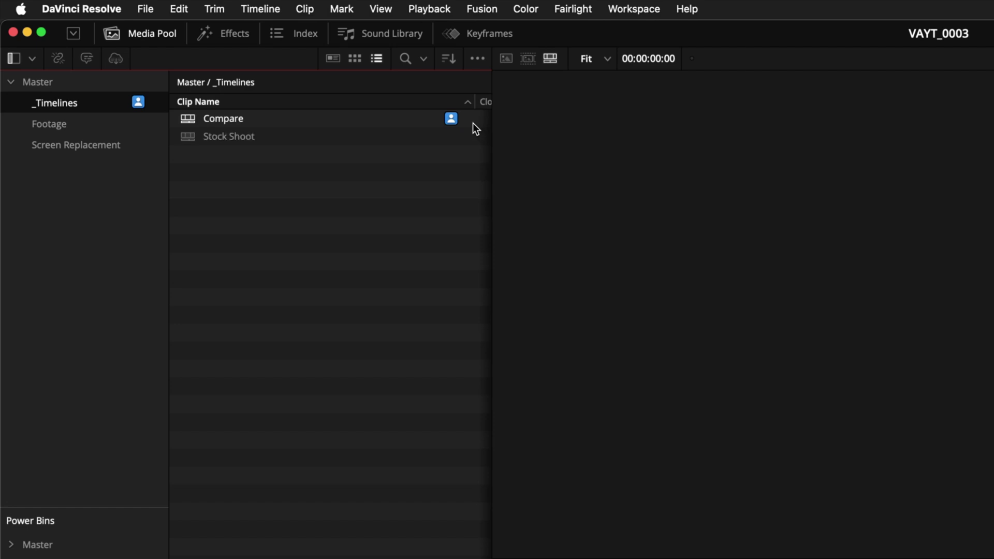
{"action": "double_click", "coordinate": [190, 123]}
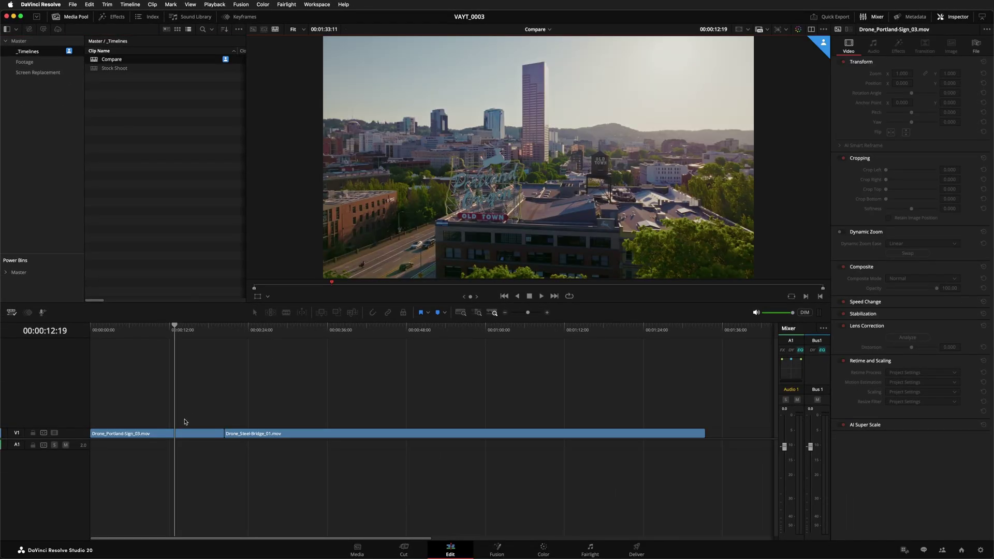
{"action": "left_click", "coordinate": [220, 433]}
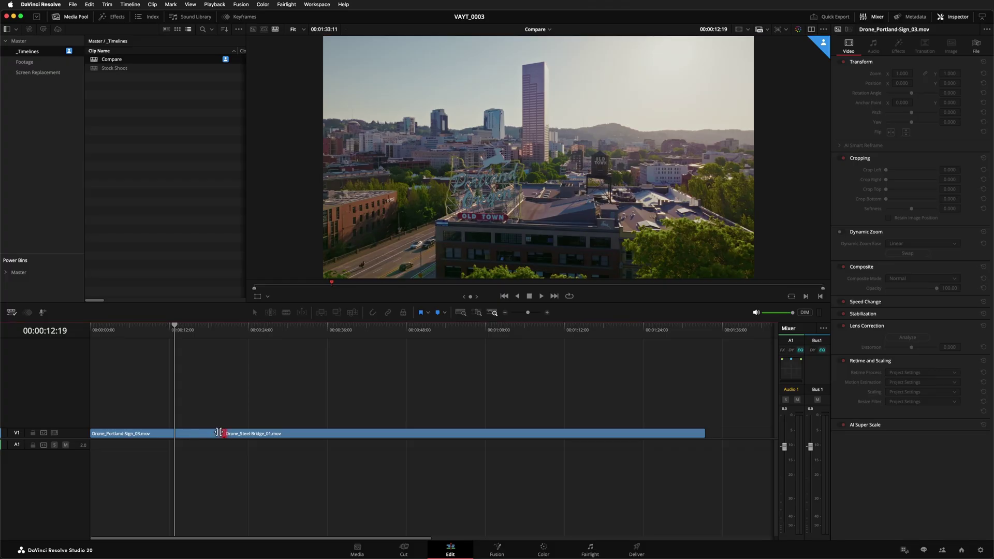
{"action": "left_click", "coordinate": [196, 435]}
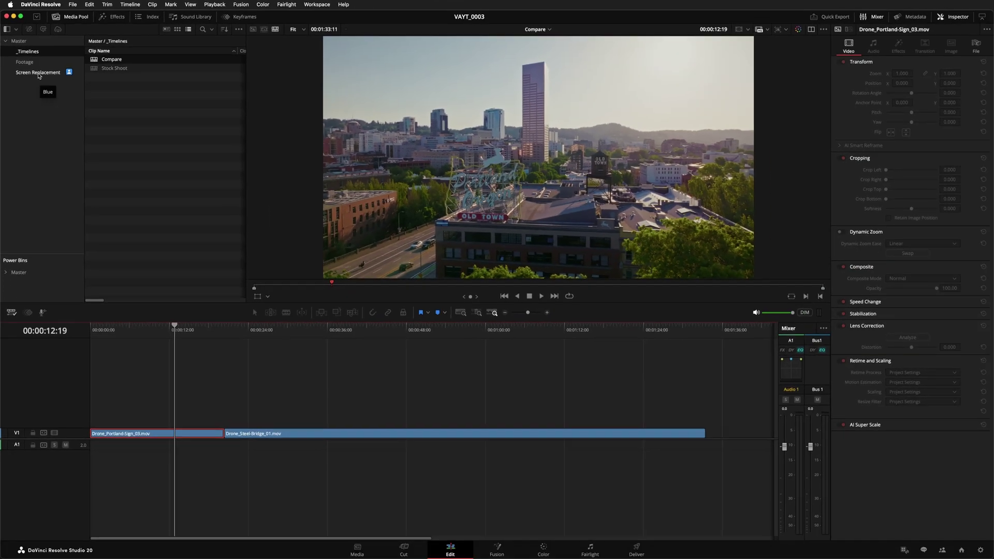
{"action": "left_click", "coordinate": [77, 149]}
Create a new timeline, Timeline 3, in the Screen Replacement bin
{"action": "key", "text": "super+n"}
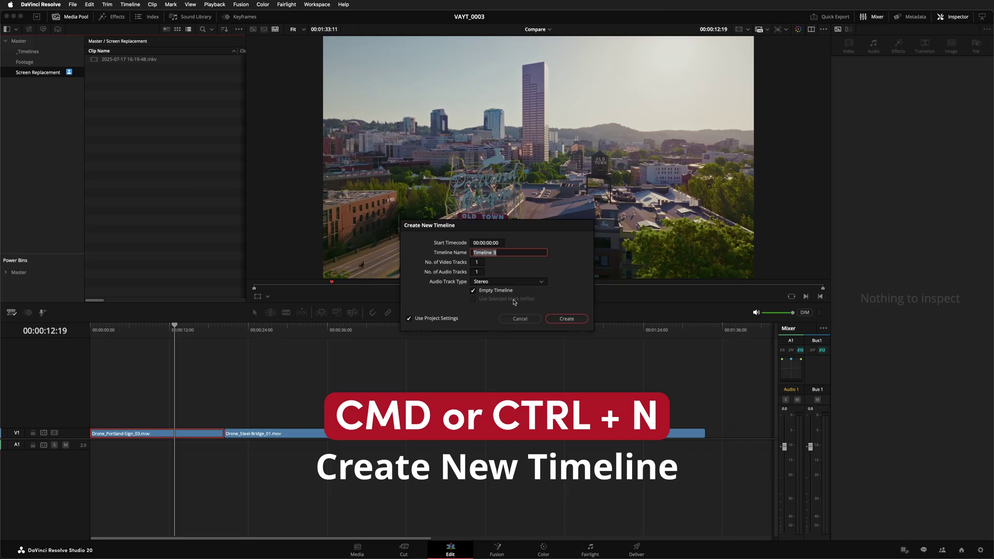
{"action": "left_click", "coordinate": [561, 319]}
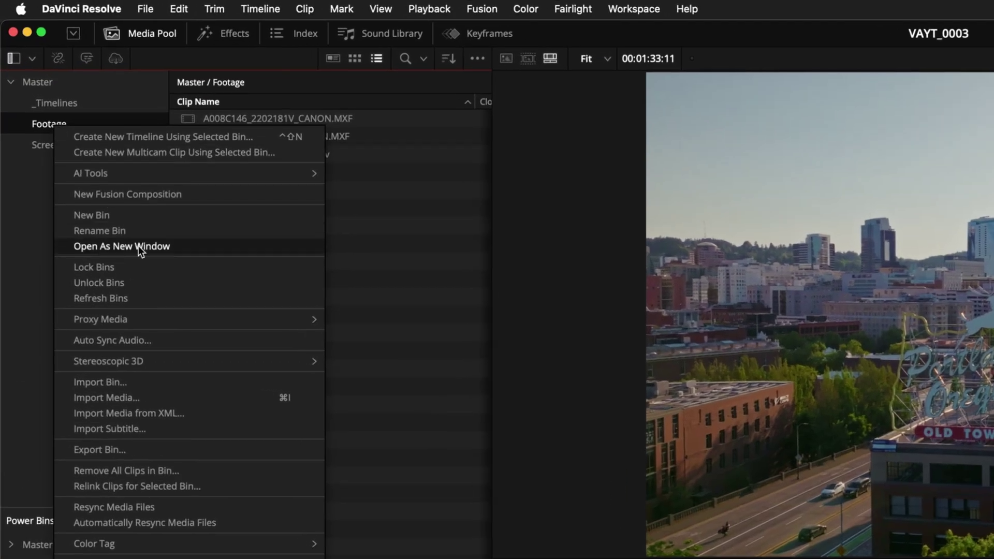
Lock the Footage bin, release it again, then show the timelines in the _Timelines bin
{"action": "left_click", "coordinate": [144, 266]}
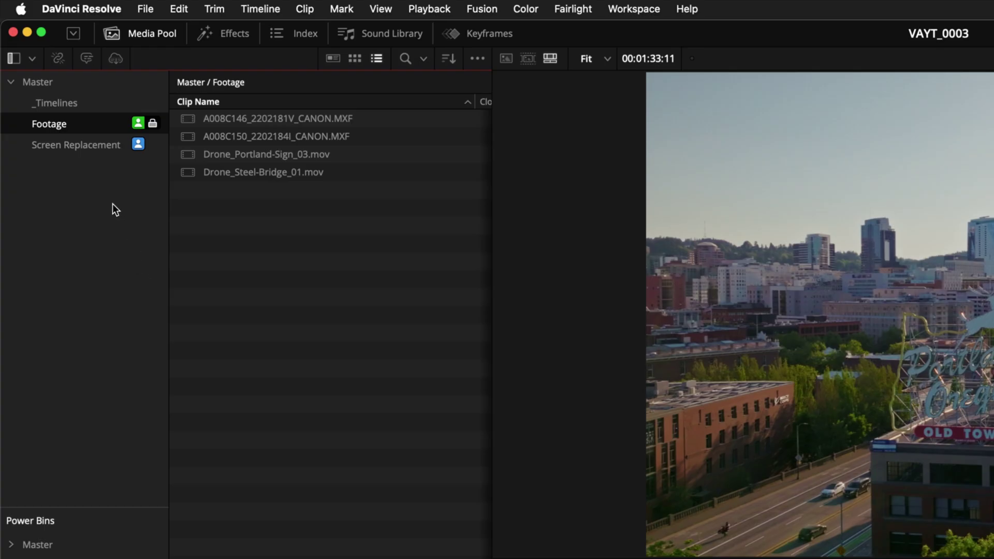
{"action": "right_click", "coordinate": [70, 125]}
{"action": "mouse_move", "coordinate": [79, 122]}
{"action": "left_click", "coordinate": [100, 99]}
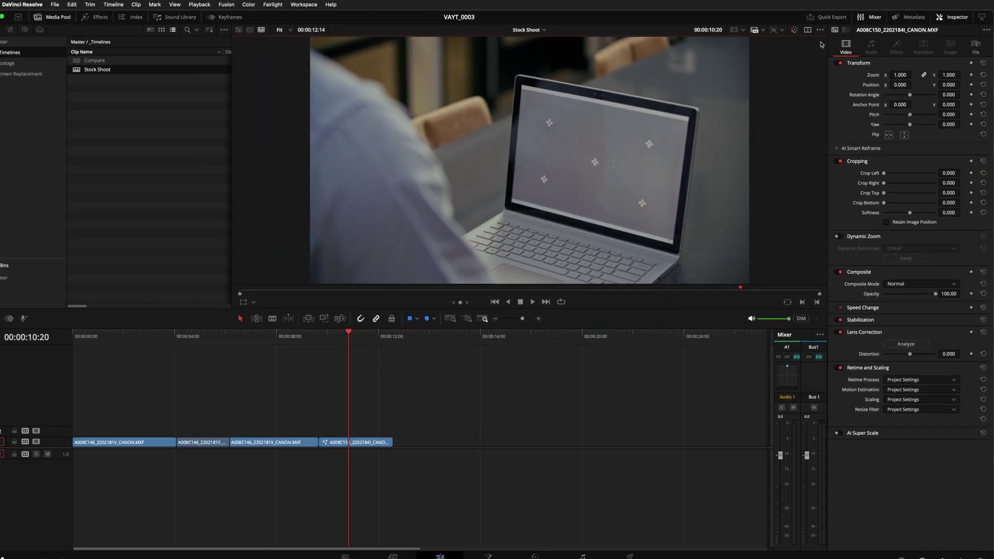
Play back the updated Stock Shoot timeline showing the replaced laptop screen
{"action": "key", "text": "space"}
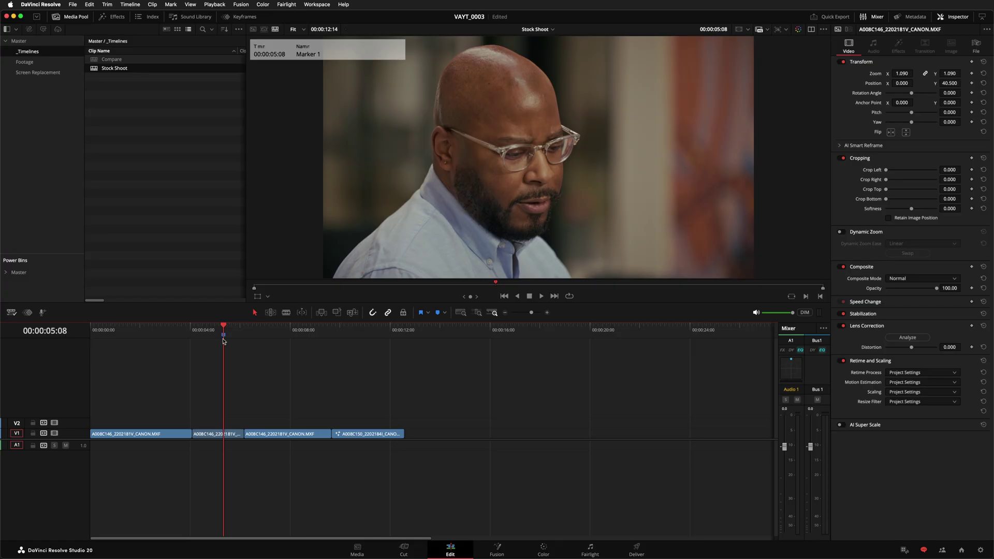
Add the note 'Leave a note here' to Marker 1 at 00:00:05:08
{"action": "double_click", "coordinate": [223, 335]}
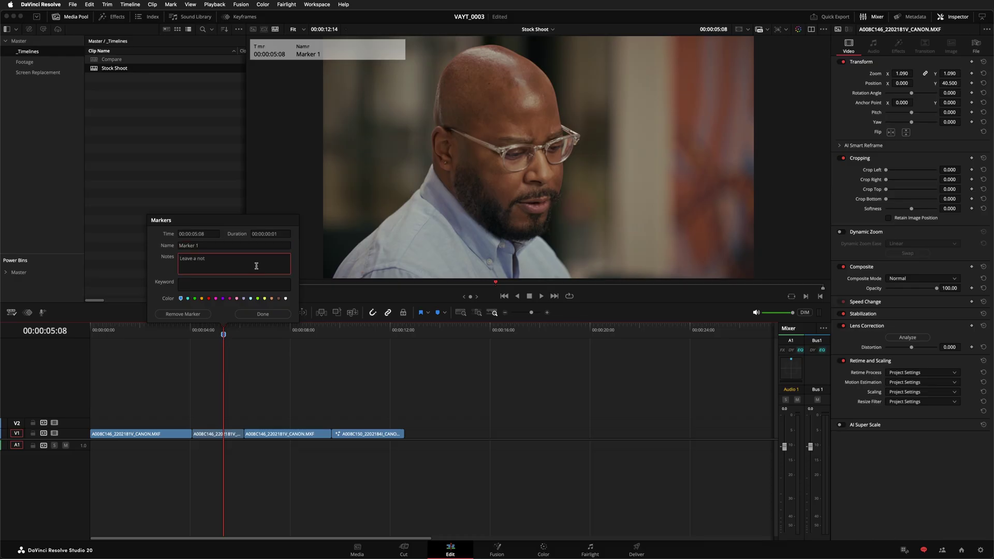
{"action": "type", "text": "Leave a note here"}
{"action": "left_click", "coordinate": [278, 311]}
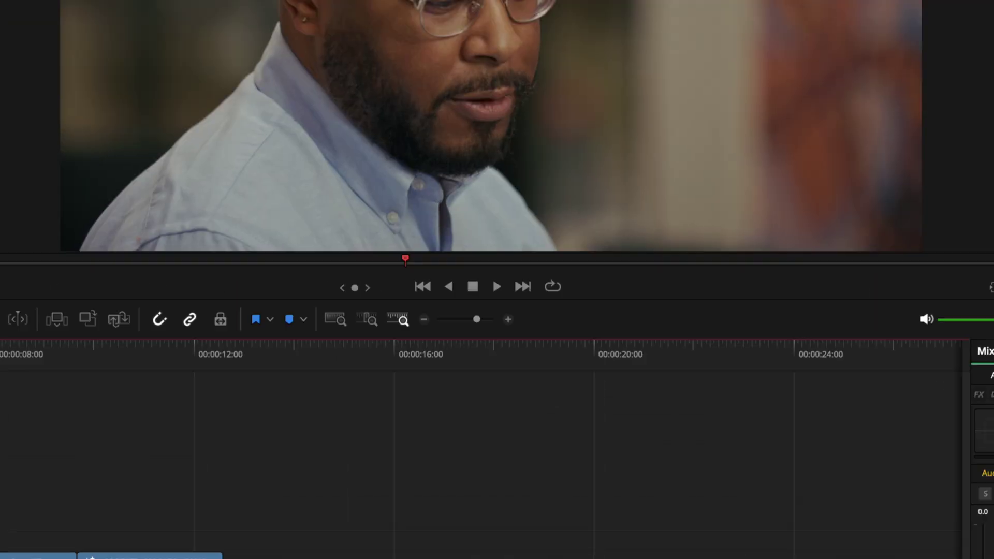
Open Edit Suite Chat to see the collaborator's screen replacement question
{"action": "left_click", "coordinate": [853, 541]}
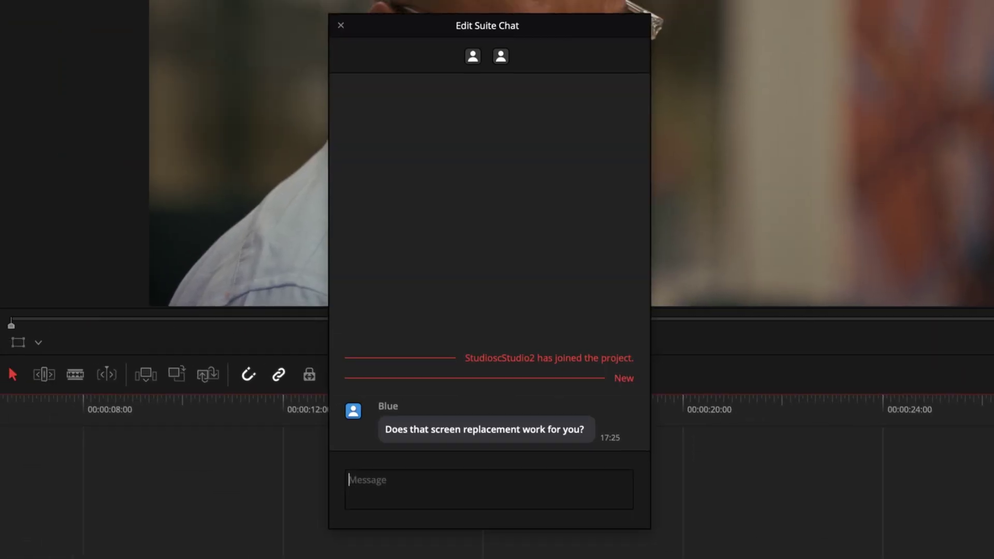